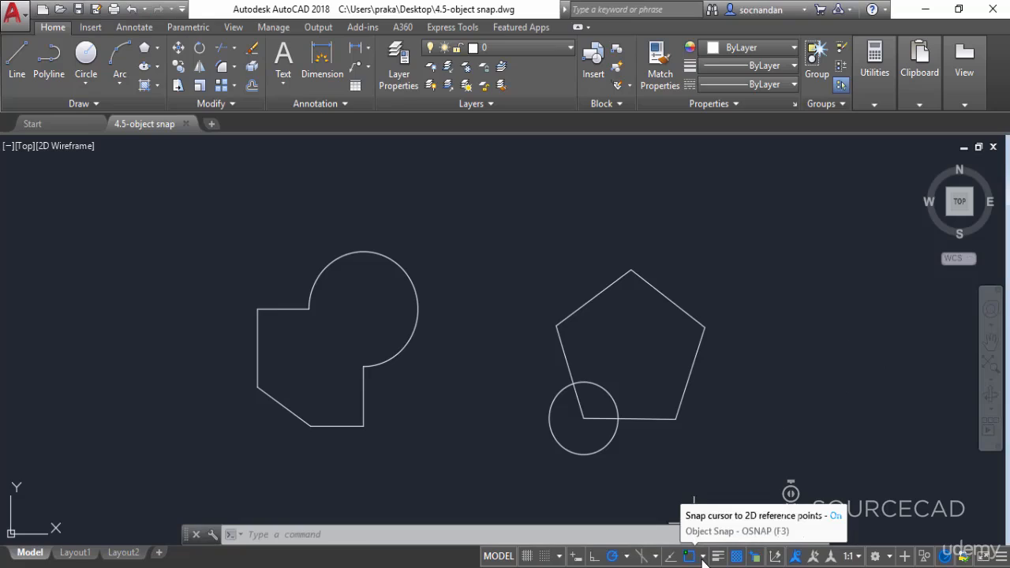
{"action": "left_click", "coordinate": [703, 556]}
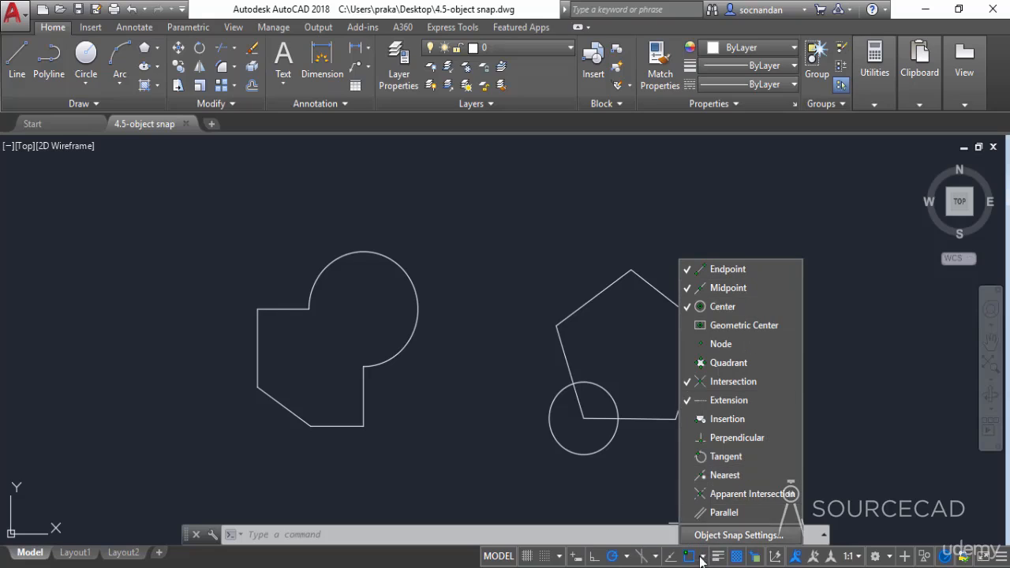
{"action": "left_click", "coordinate": [701, 559]}
{"action": "key", "text": "F3"}
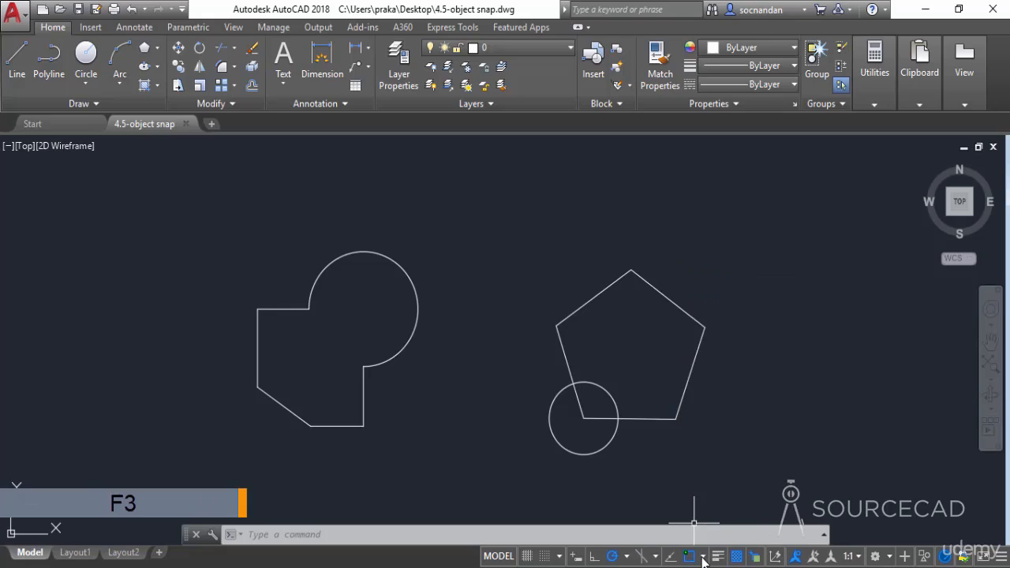
{"action": "left_click", "coordinate": [702, 557]}
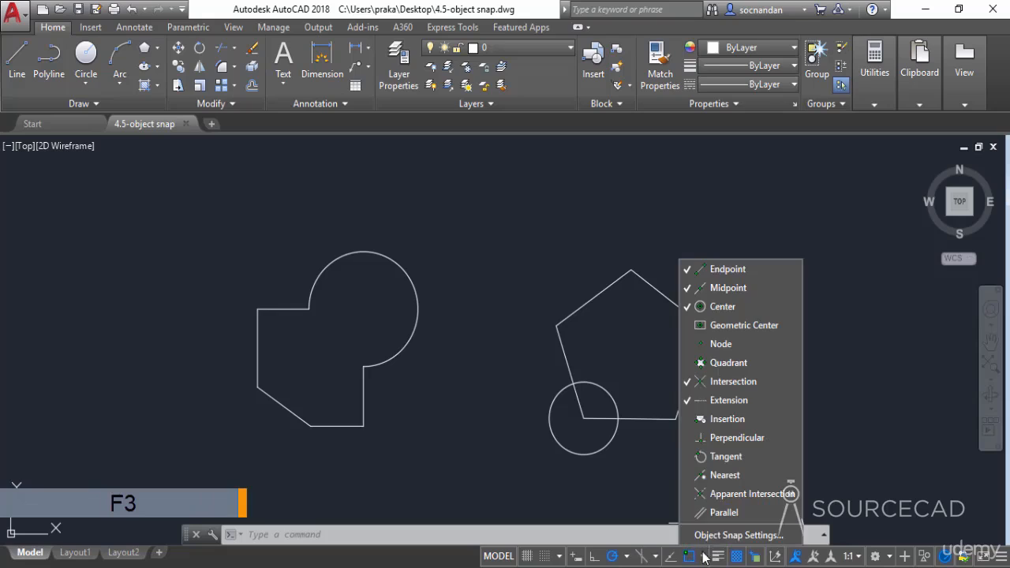
{"action": "left_click", "coordinate": [733, 456]}
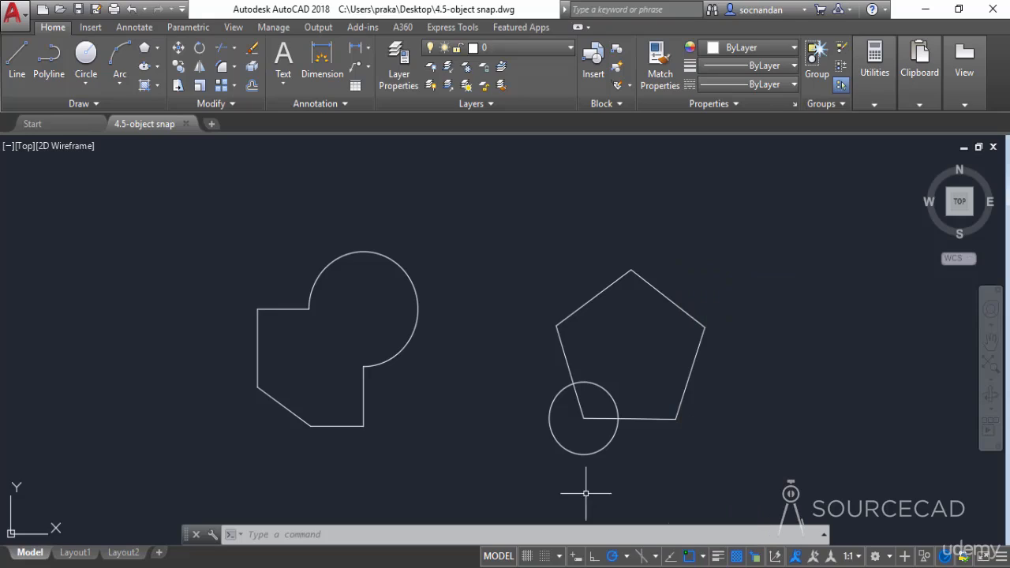
- Draw a line from inside the arc-topped profile to its slanted lower edge, ending with a one-time Perpendicular snap
{"action": "left_click", "coordinate": [17, 60]}
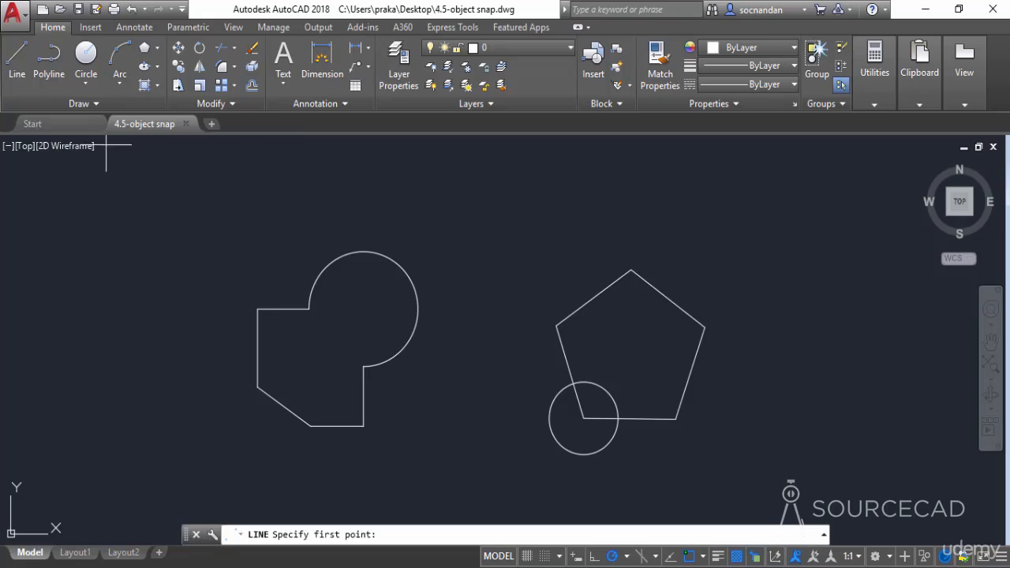
{"action": "left_click", "coordinate": [342, 344]}
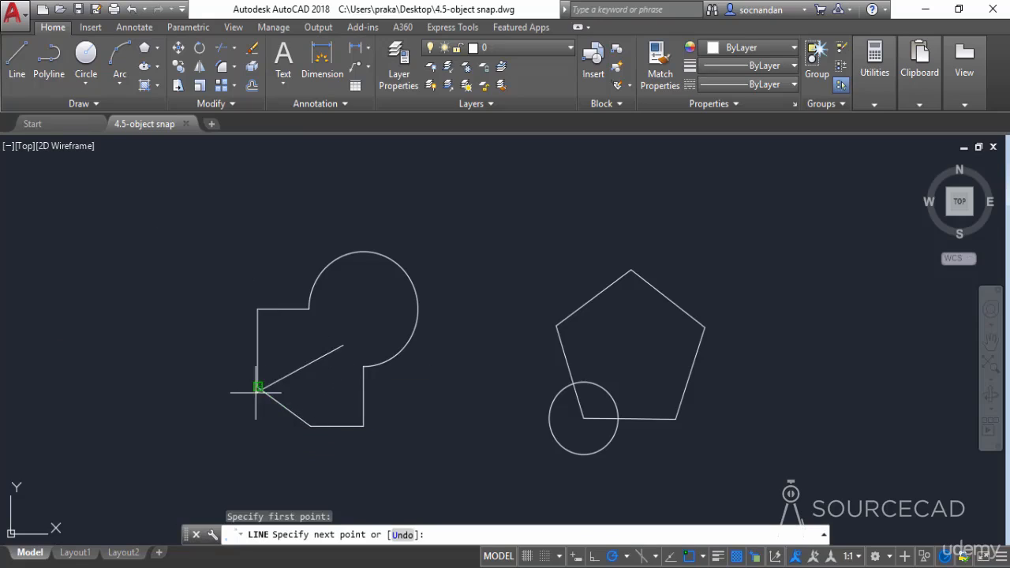
{"action": "right_click", "coordinate": [294, 374], "text": "shift"}
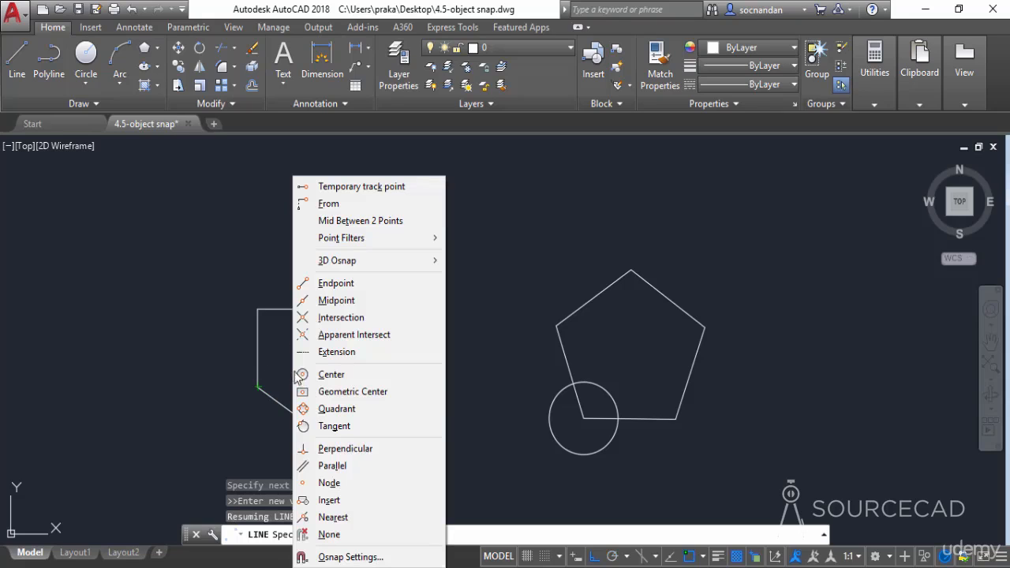
{"action": "left_click", "coordinate": [352, 448]}
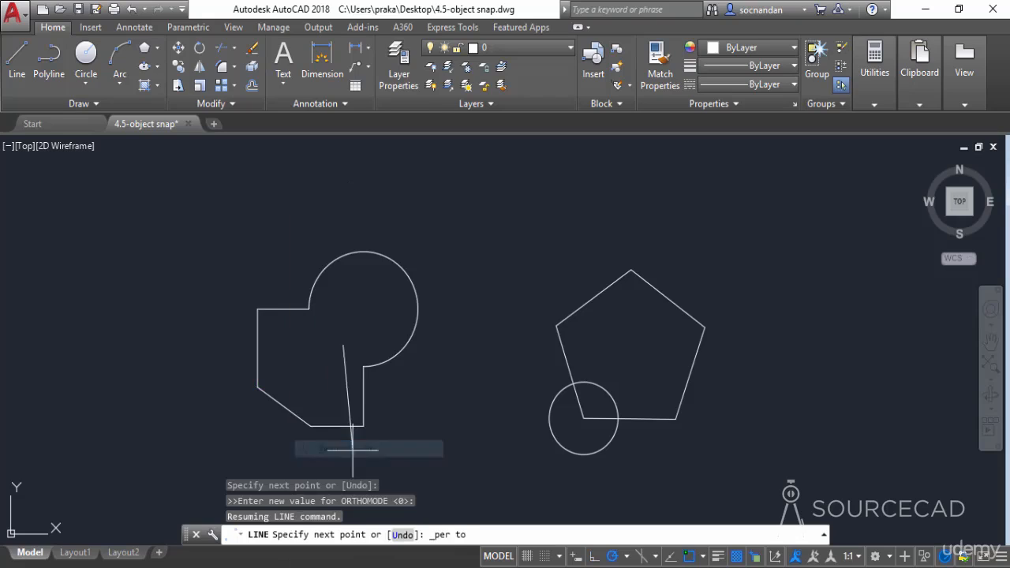
{"action": "left_click", "coordinate": [296, 416]}
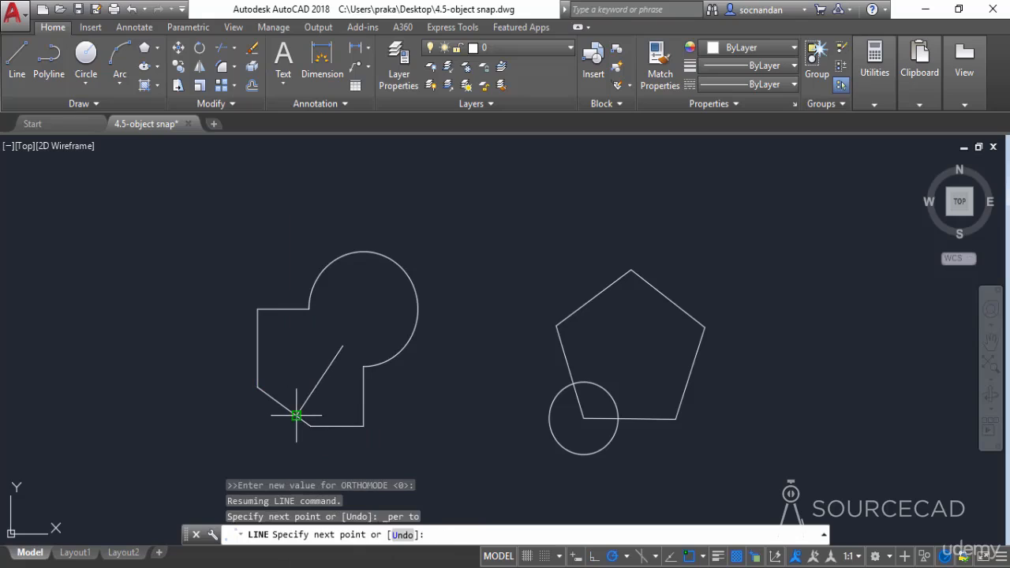
{"action": "key", "text": "Return"}
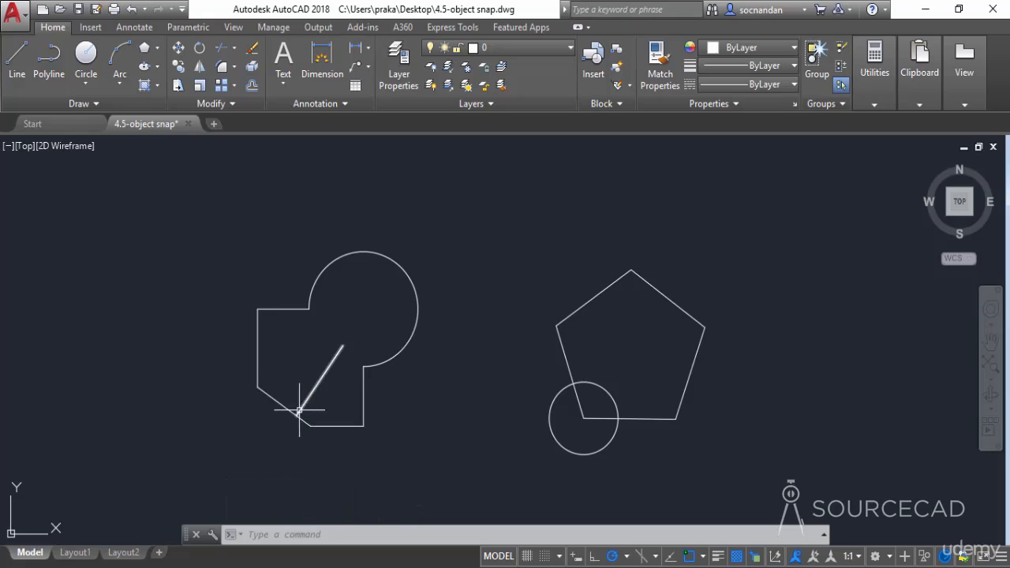
- Draw a line tangent to both the profile's large arc and the small circle at the pentagon's corner, using Tangent snap overrides
{"action": "left_click", "coordinate": [702, 556]}
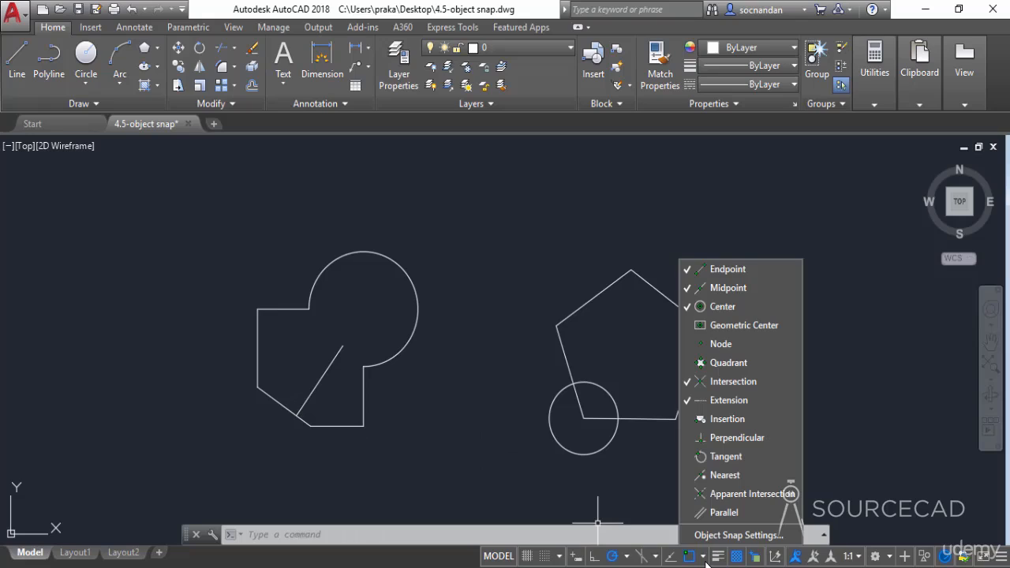
{"action": "left_click", "coordinate": [704, 561]}
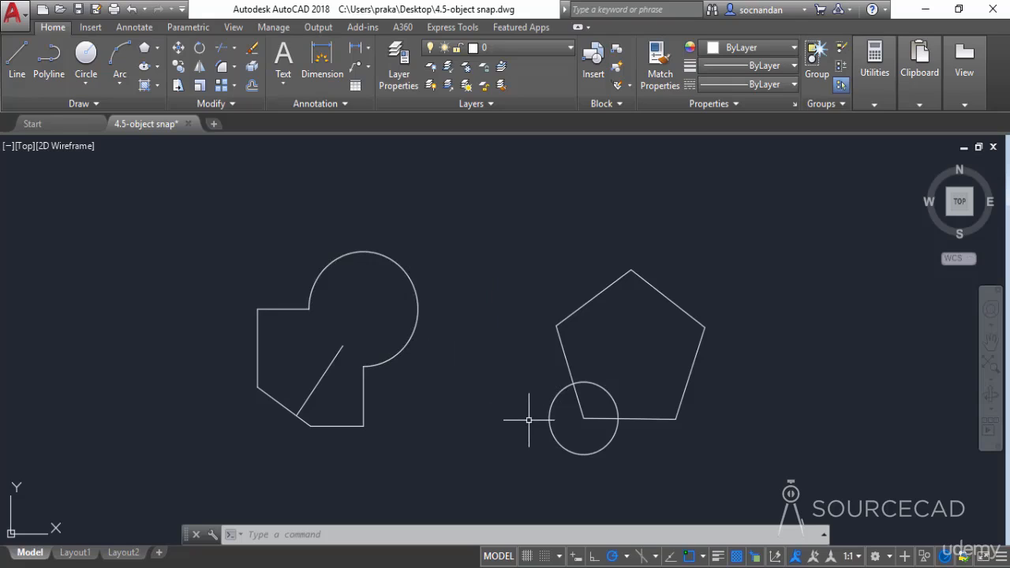
{"action": "left_click", "coordinate": [17, 57]}
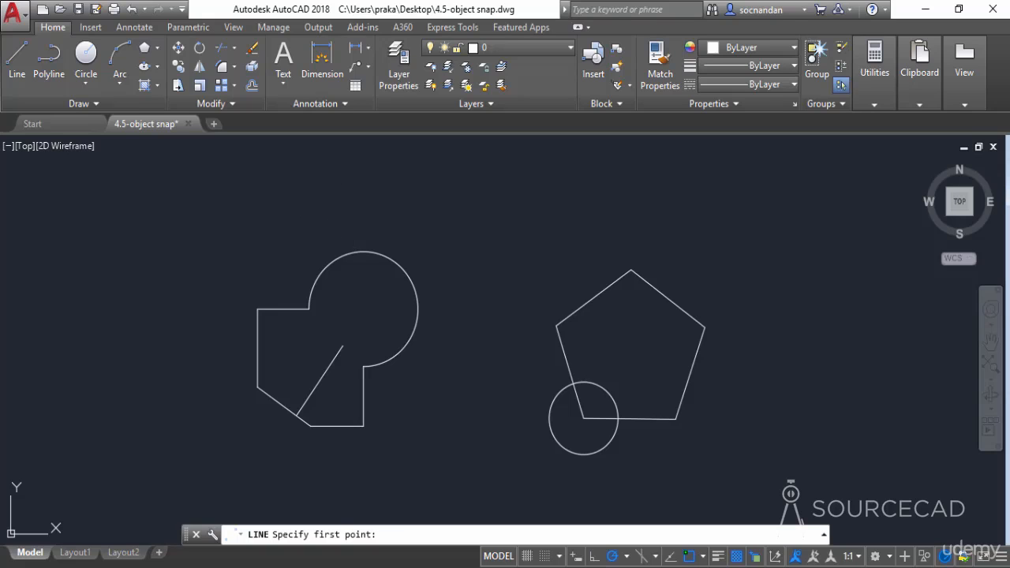
{"action": "right_click", "coordinate": [355, 219], "text": "shift"}
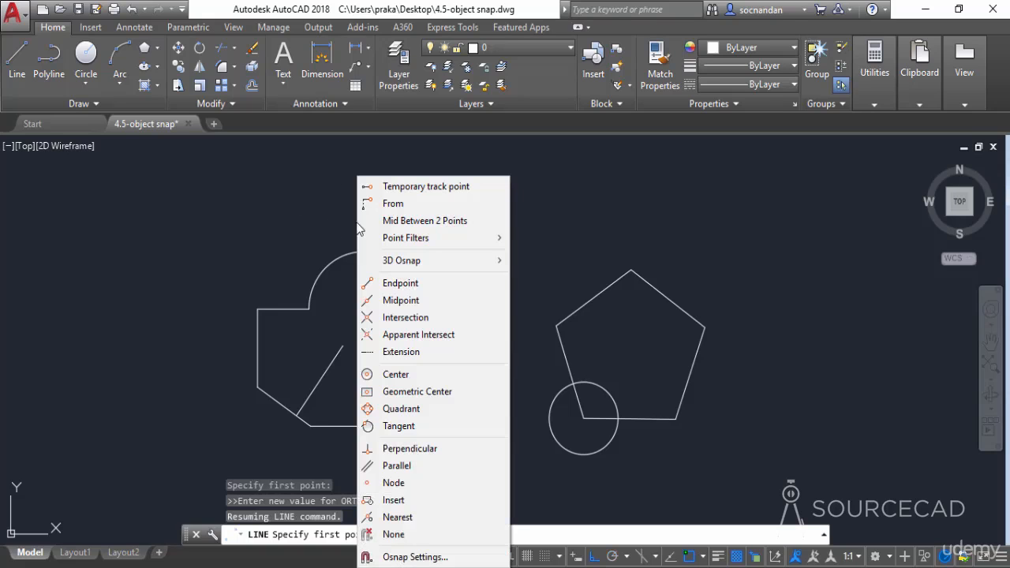
{"action": "left_click", "coordinate": [446, 427]}
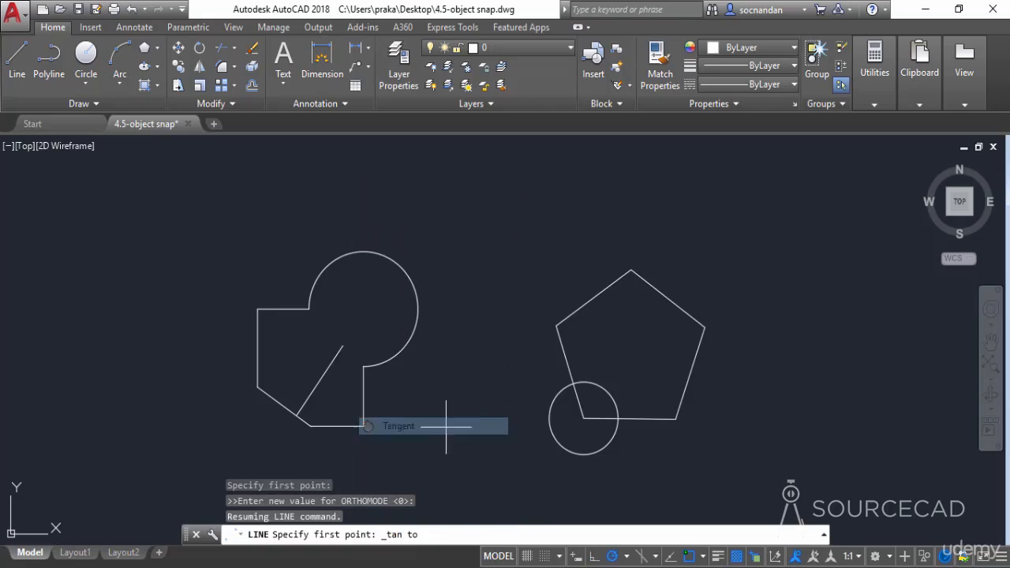
{"action": "left_click", "coordinate": [402, 269]}
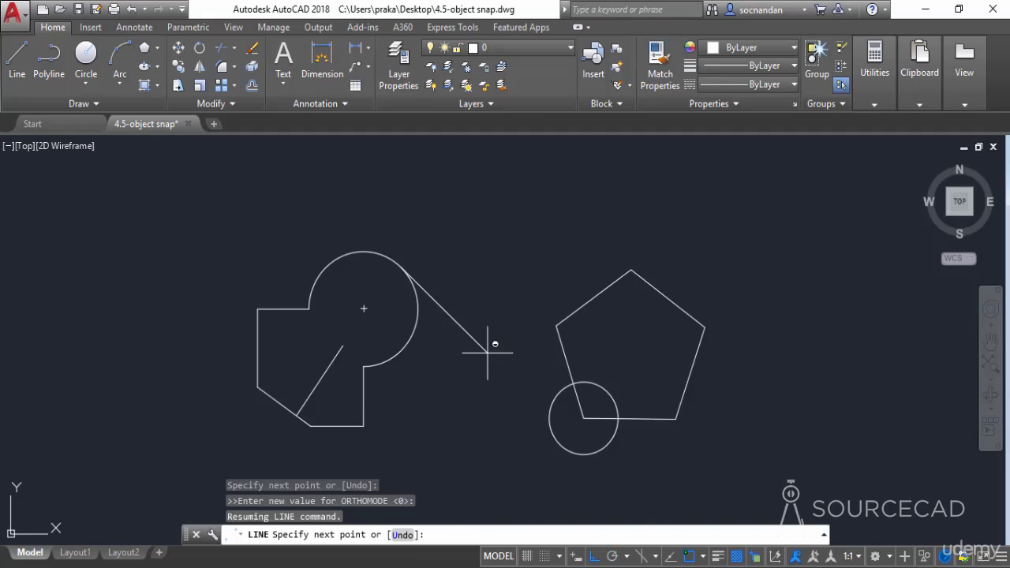
{"action": "right_click", "coordinate": [488, 352], "text": "shift"}
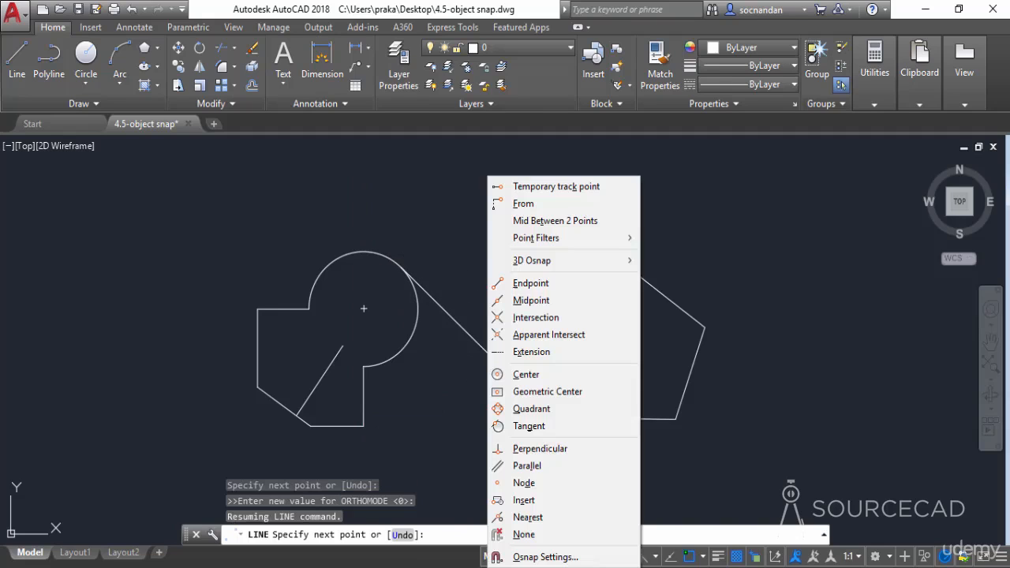
{"action": "left_click", "coordinate": [529, 426]}
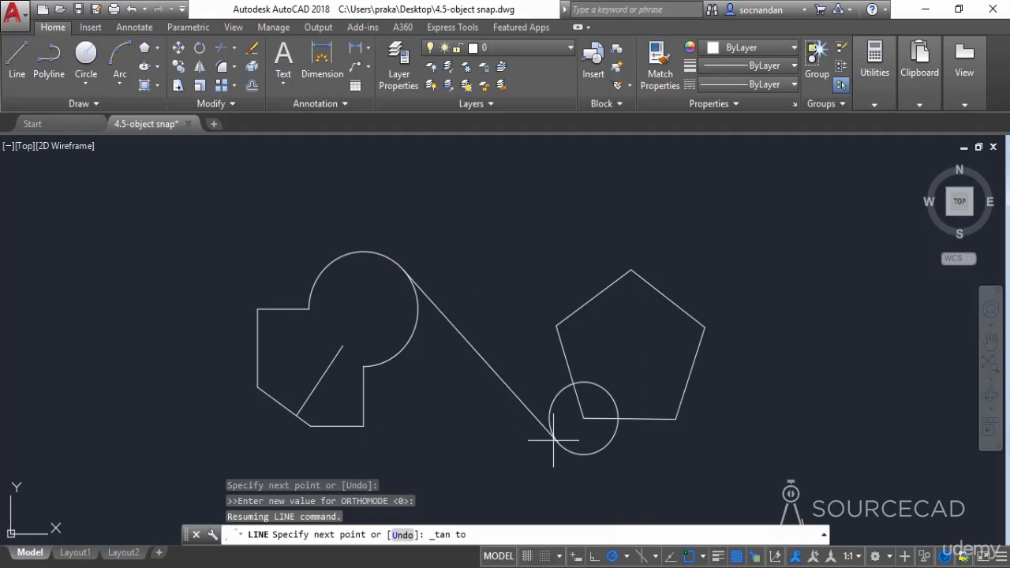
{"action": "left_click", "coordinate": [552, 439]}
{"action": "key", "text": "Return"}
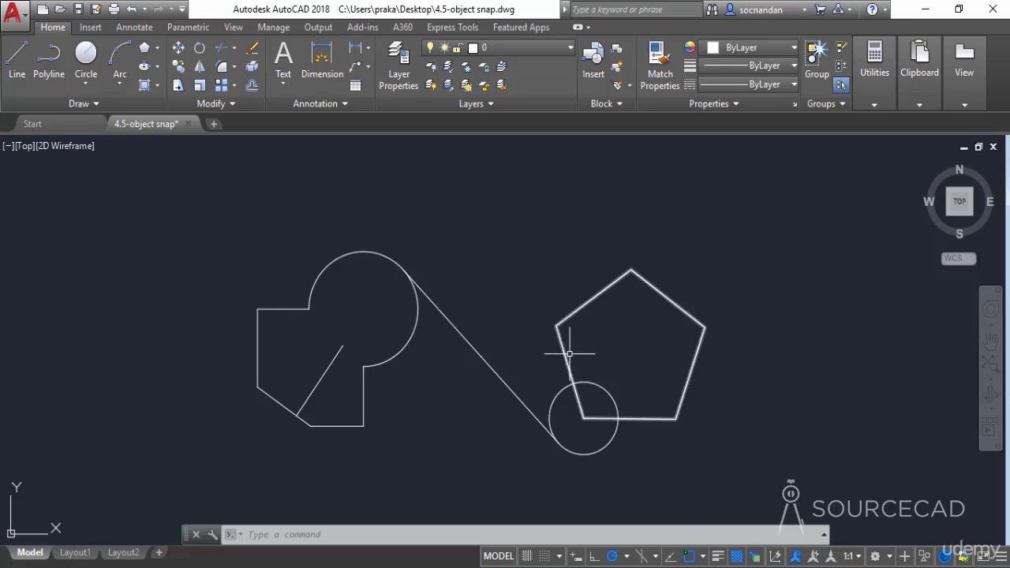
- Erase the small circle, the tangent line and the perpendicular line
{"action": "left_click", "coordinate": [566, 439]}
{"action": "left_click", "coordinate": [525, 420]}
{"action": "left_click", "coordinate": [338, 372]}
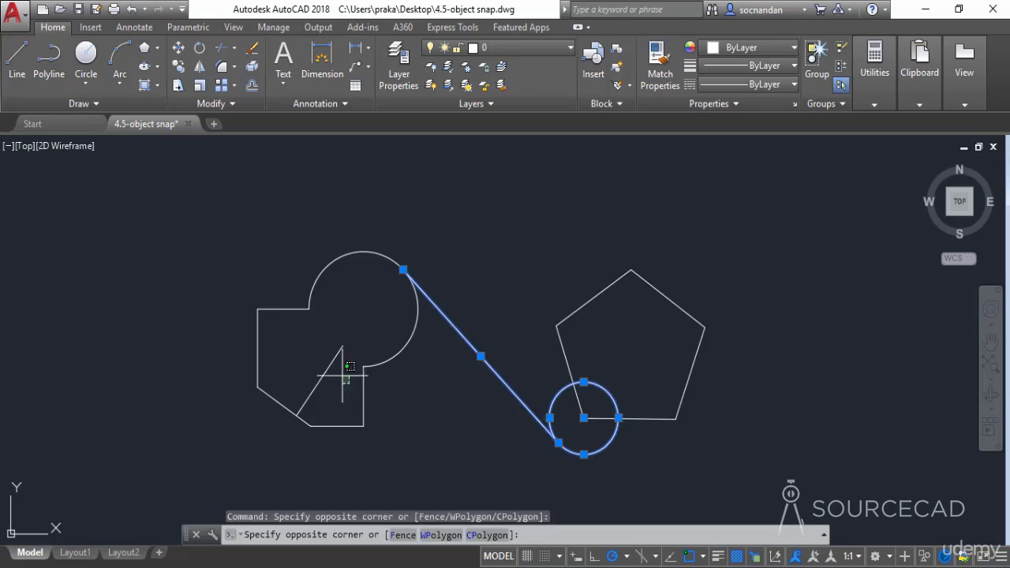
{"action": "left_click", "coordinate": [320, 355]}
{"action": "right_click", "coordinate": [461, 272]}
{"action": "left_click", "coordinate": [496, 306]}
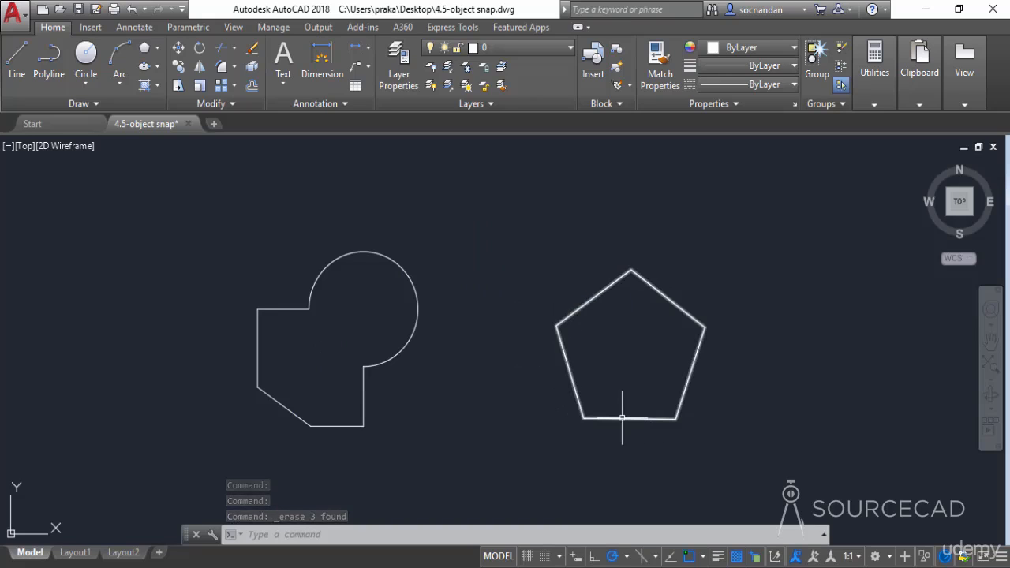
- Draw a line about 50 units long from the pentagon's bottom edge upward, parallel to its lower-left edge, using the Parallel snap override
{"action": "left_click", "coordinate": [20, 70]}
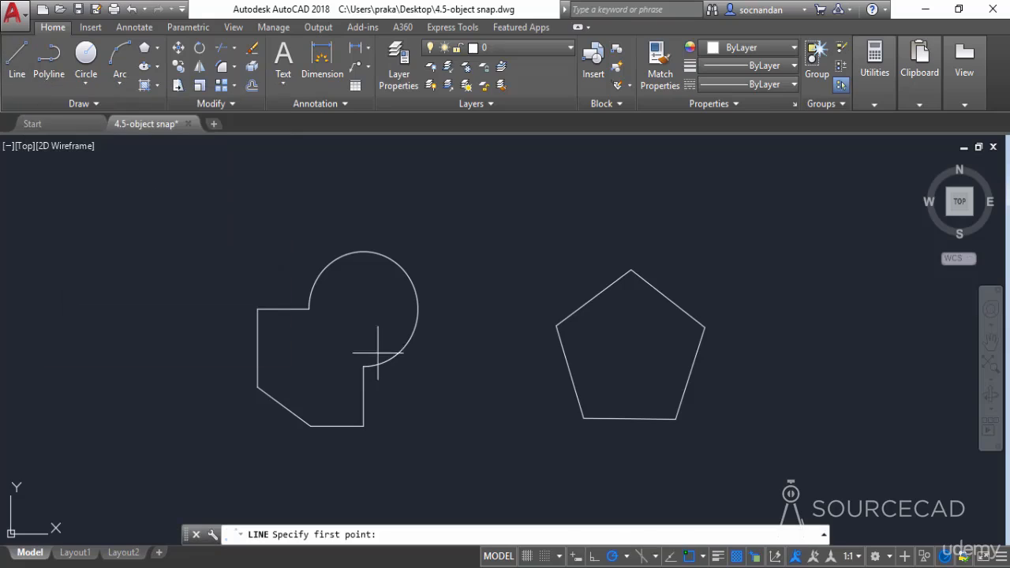
{"action": "left_click", "coordinate": [615, 418]}
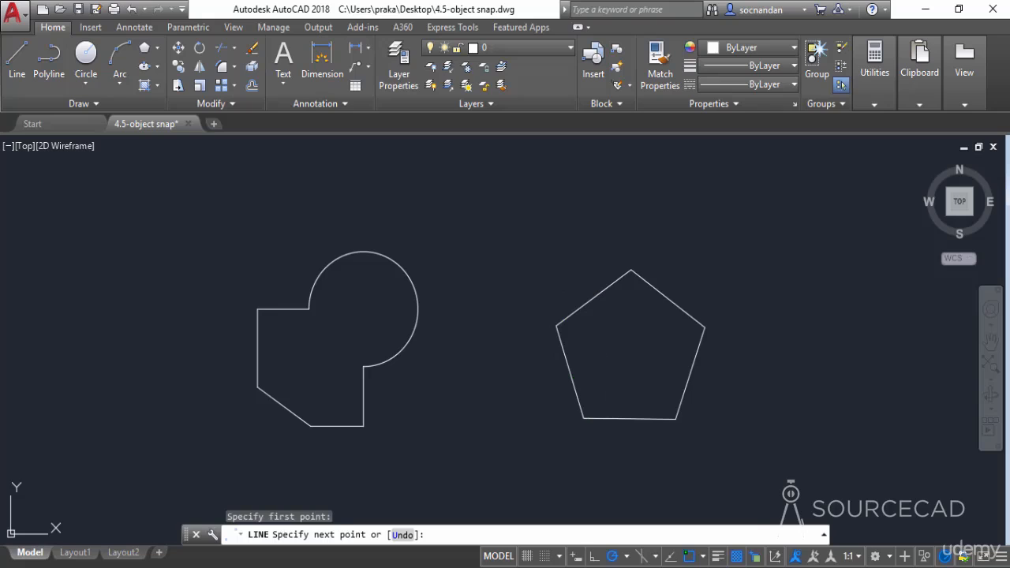
{"action": "right_click", "coordinate": [601, 350], "text": "shift"}
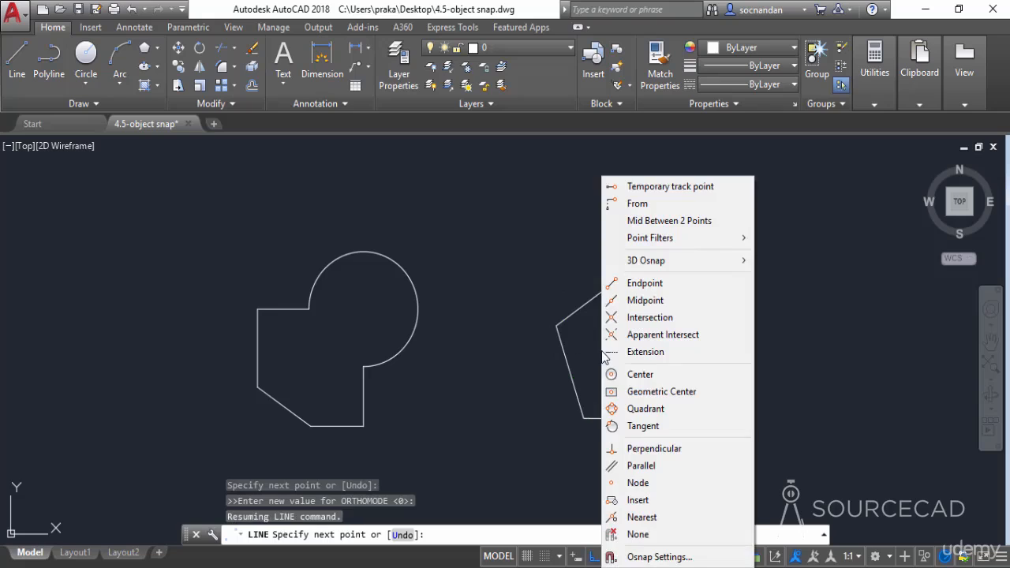
{"action": "left_click", "coordinate": [638, 466]}
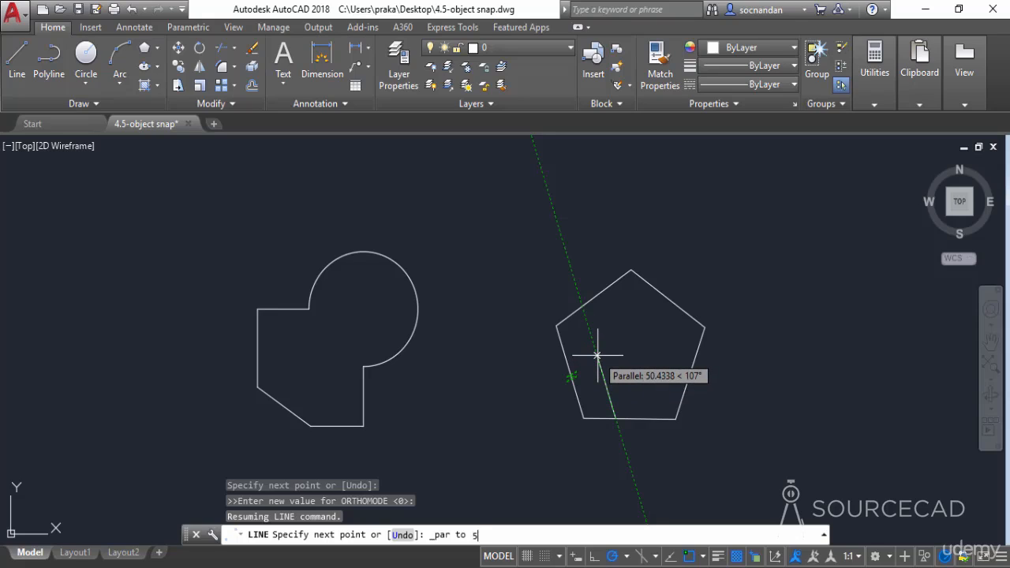
{"action": "key", "text": "Return"}
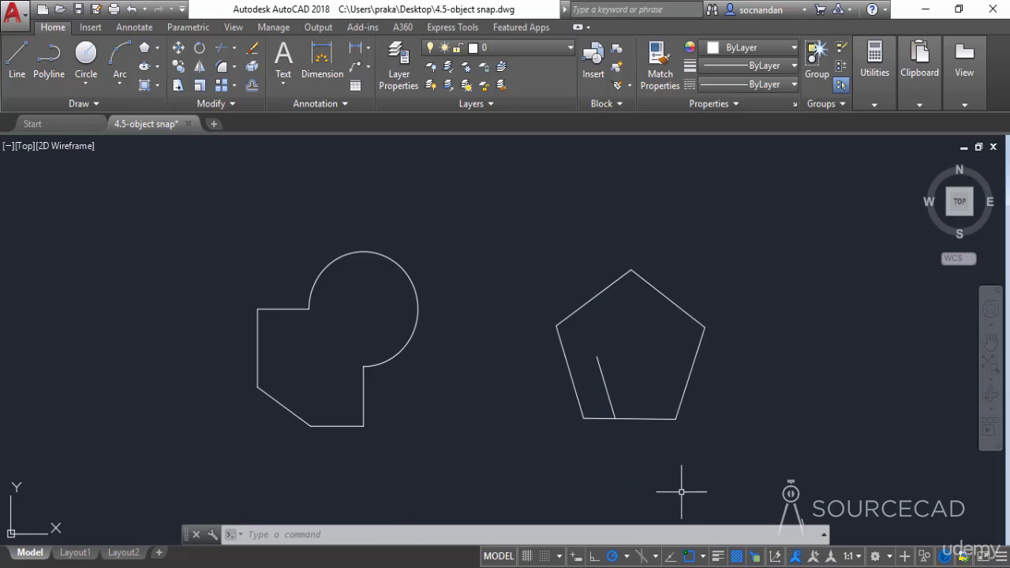
- Draw a short line from the lower right of the profile's large arc to a free point outside, starting with a Nearest snap override
{"action": "left_click", "coordinate": [702, 556]}
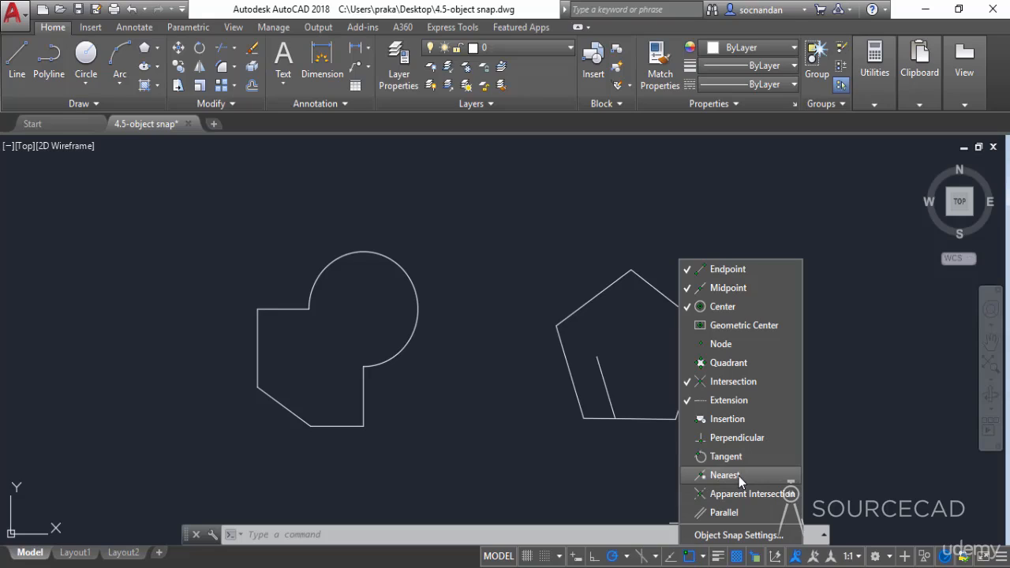
{"action": "left_click", "coordinate": [641, 480]}
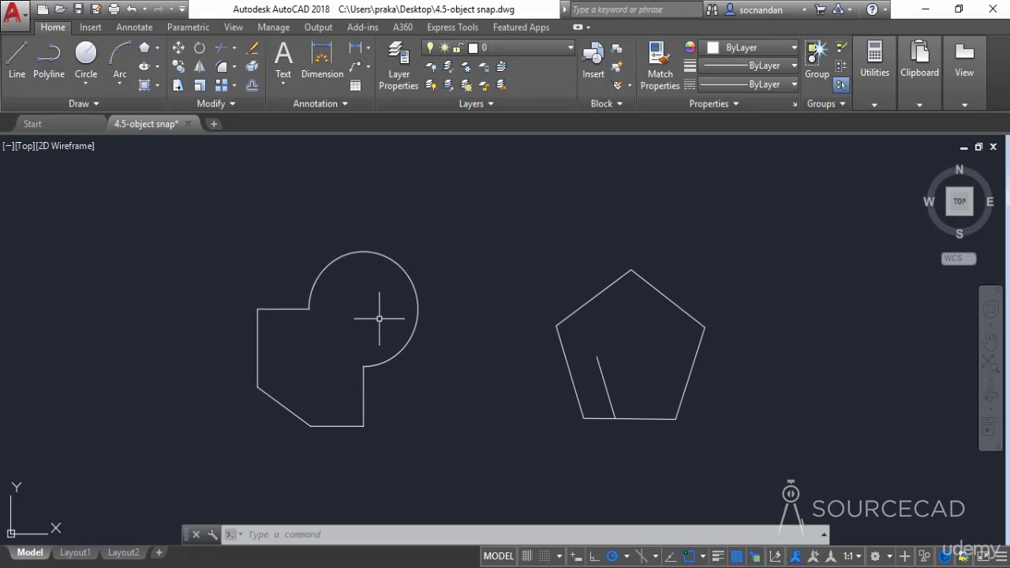
{"action": "left_click", "coordinate": [18, 73]}
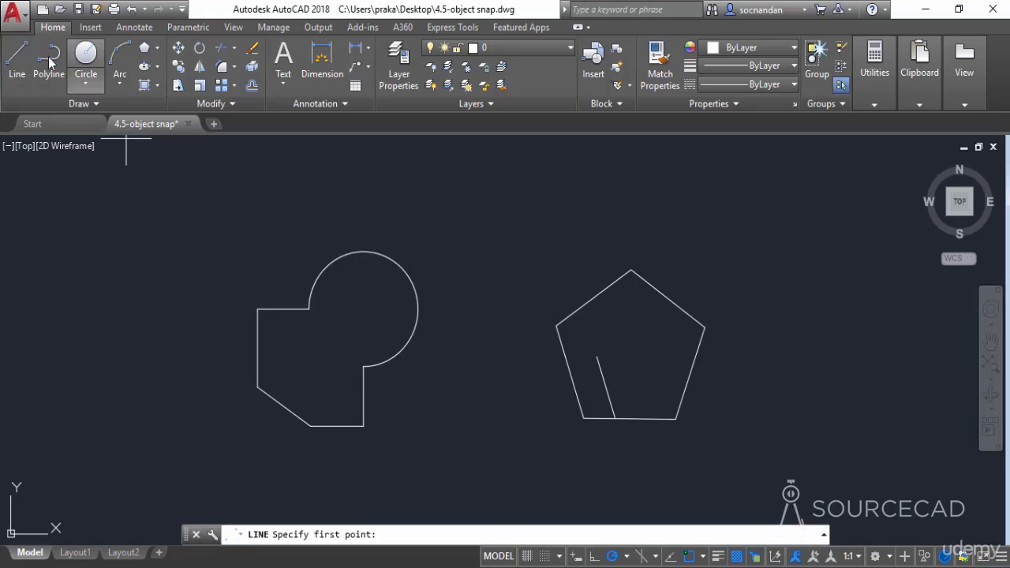
{"action": "left_click", "coordinate": [7, 64]}
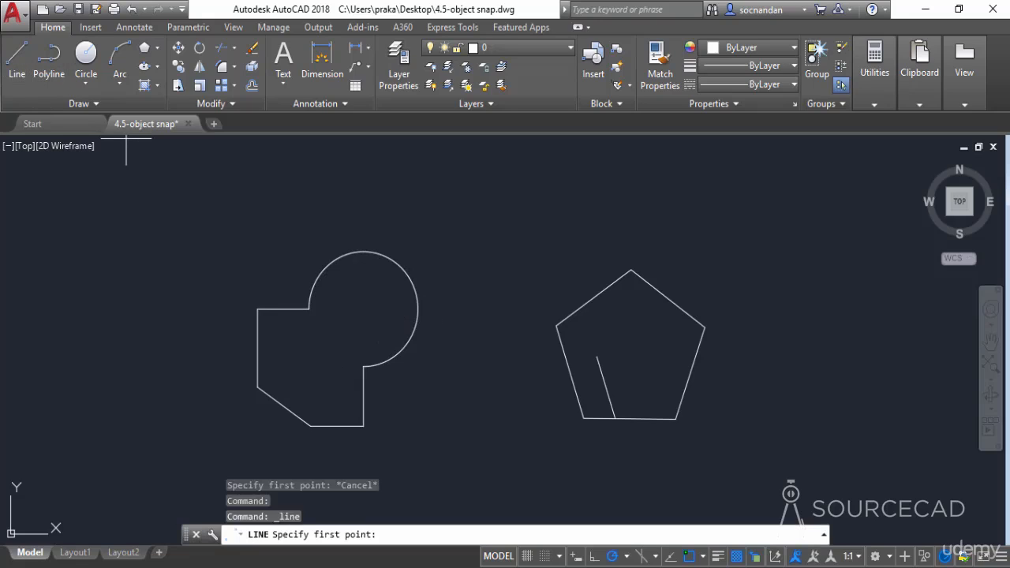
{"action": "right_click", "coordinate": [344, 332], "text": "shift"}
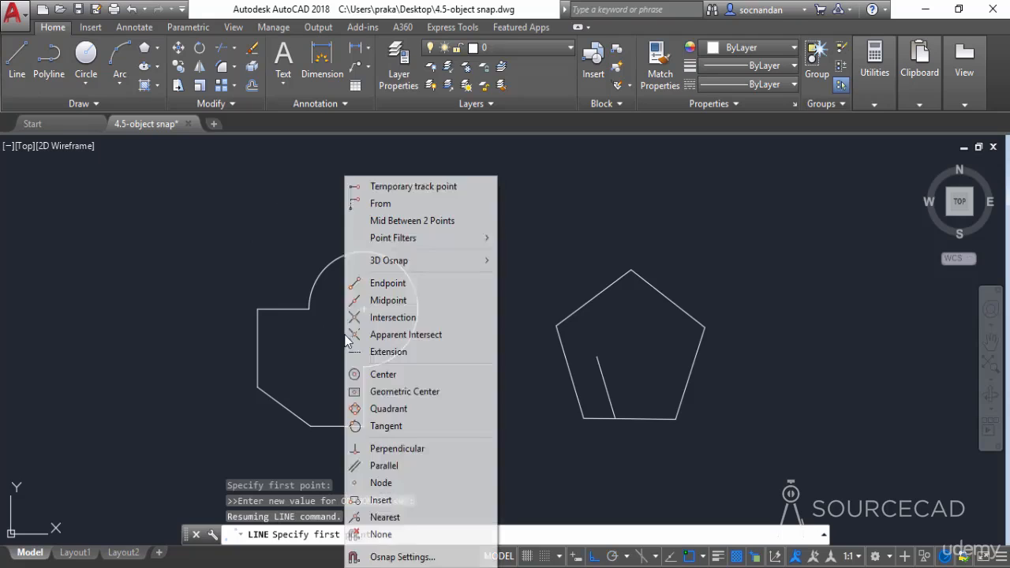
{"action": "left_click", "coordinate": [402, 517]}
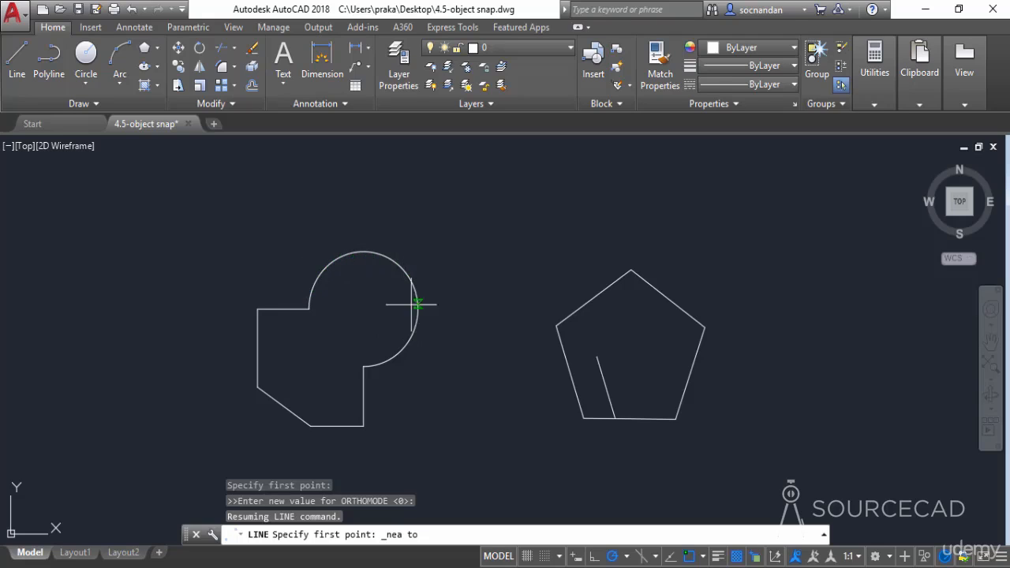
{"action": "left_click", "coordinate": [393, 359]}
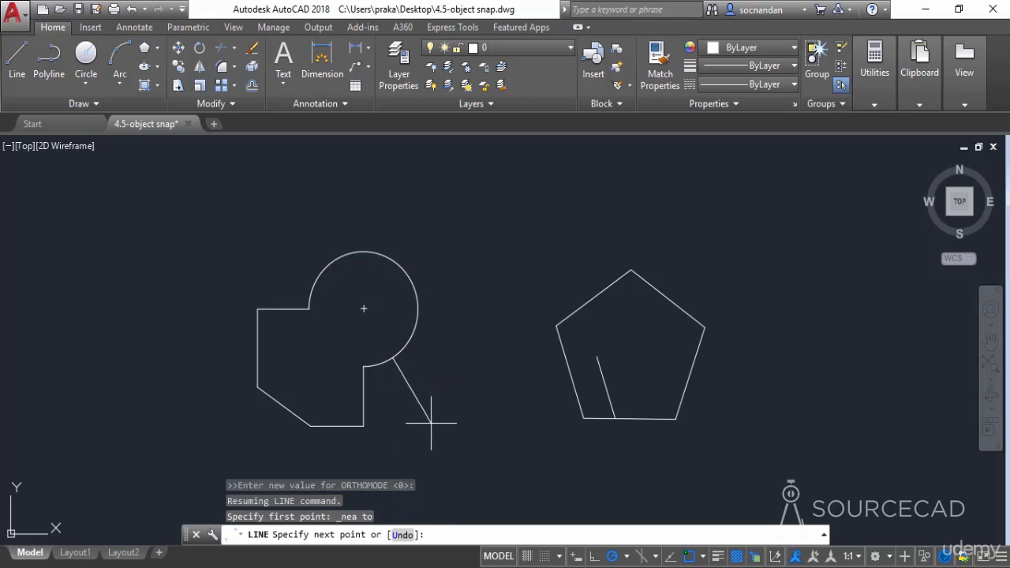
{"action": "left_click", "coordinate": [430, 422]}
{"action": "key", "text": "Return"}
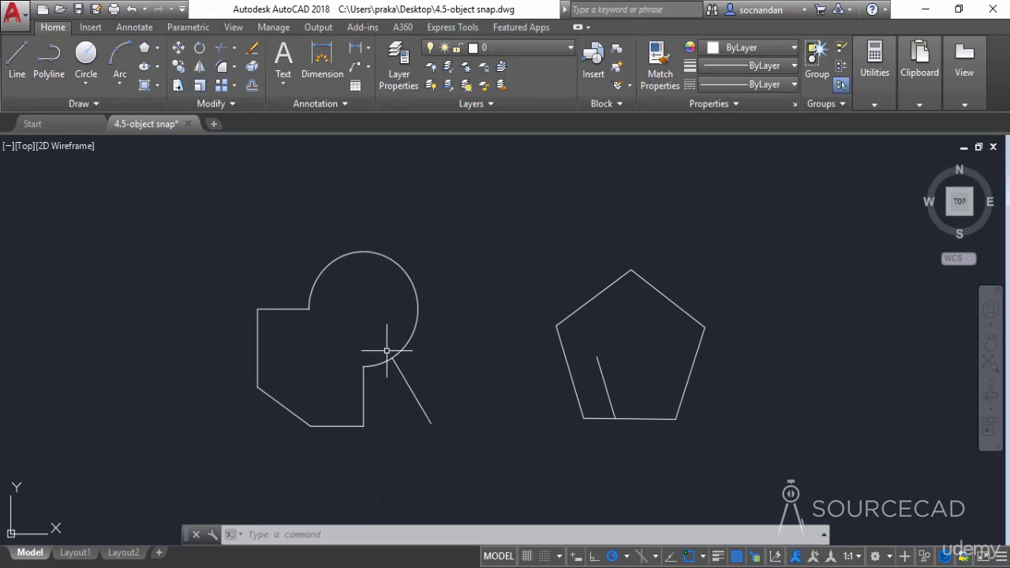
- Erase the short line outside the profile's large arc and the parallel line inside the pentagon
{"action": "left_click", "coordinate": [411, 386]}
{"action": "left_click", "coordinate": [597, 360]}
{"action": "right_click", "coordinate": [616, 321]}
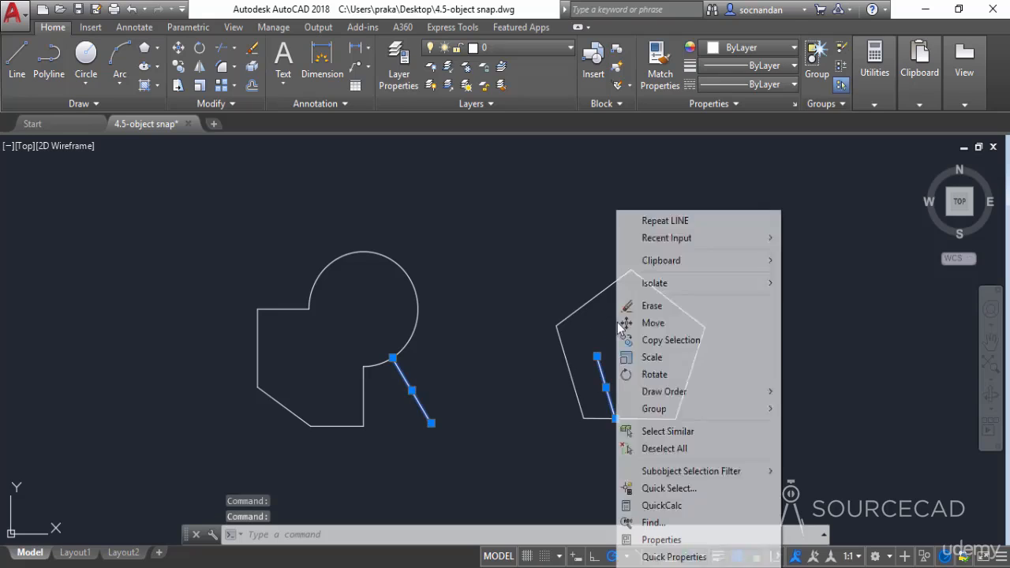
{"action": "left_click", "coordinate": [638, 303]}
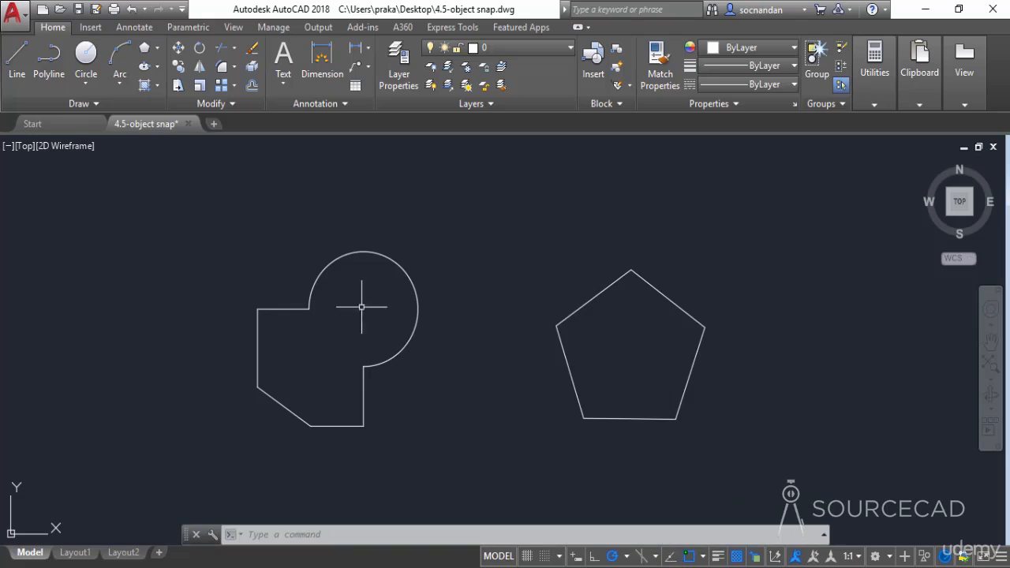
- Turn on Object Snap Tracking while starting a line at a free point tracked horizontally from the lower end of the profile's arc, then cancel the line
{"action": "left_click", "coordinate": [15, 74]}
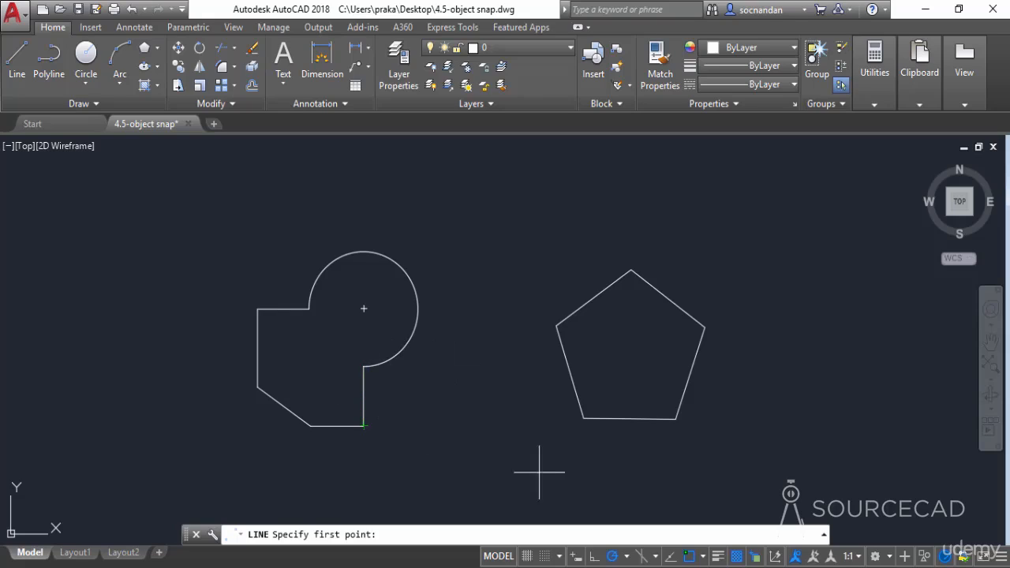
{"action": "left_click", "coordinate": [669, 556]}
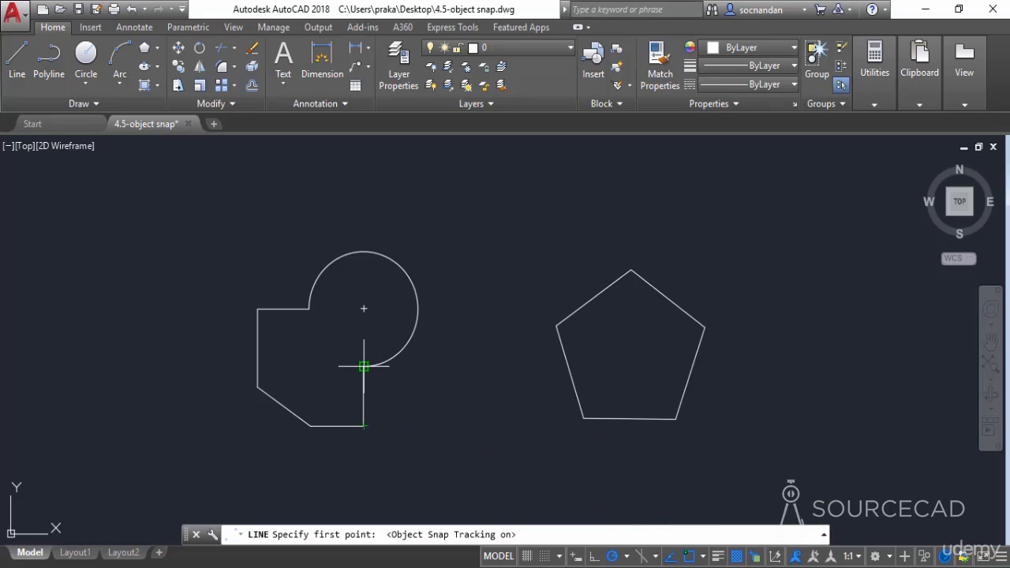
{"action": "left_click", "coordinate": [461, 364]}
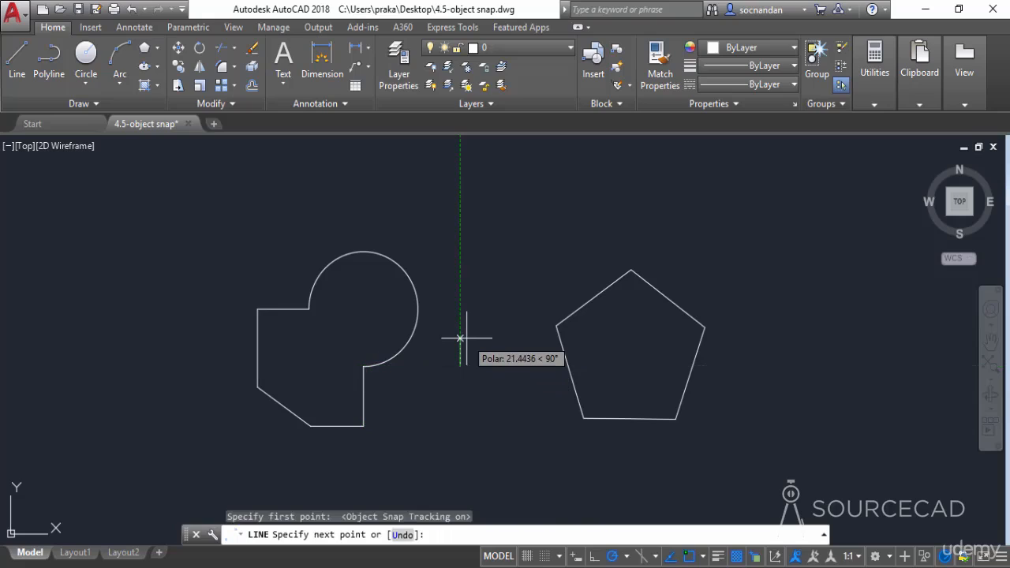
{"action": "key", "text": "Escape"}
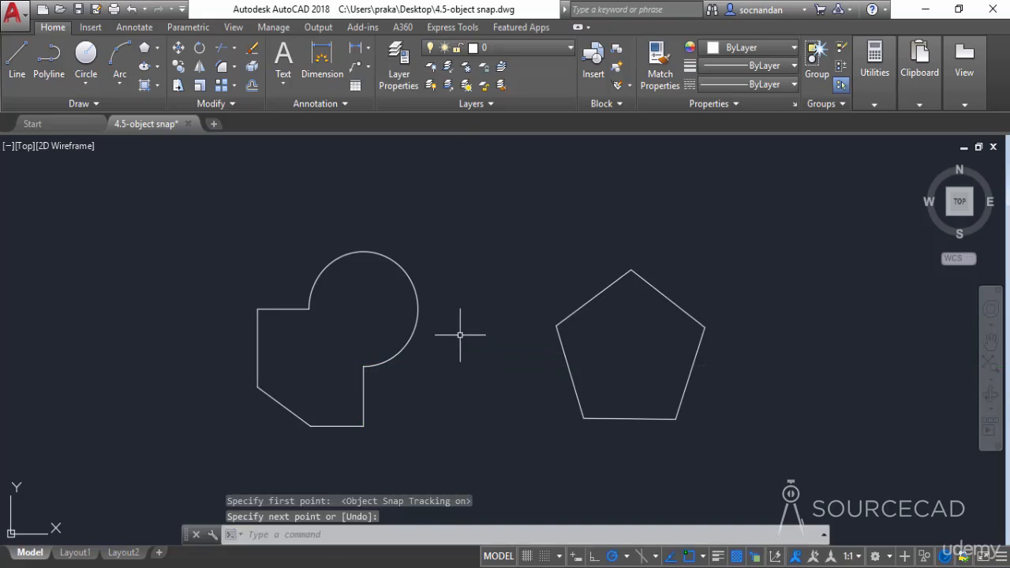
{"action": "key", "text": "Return"}
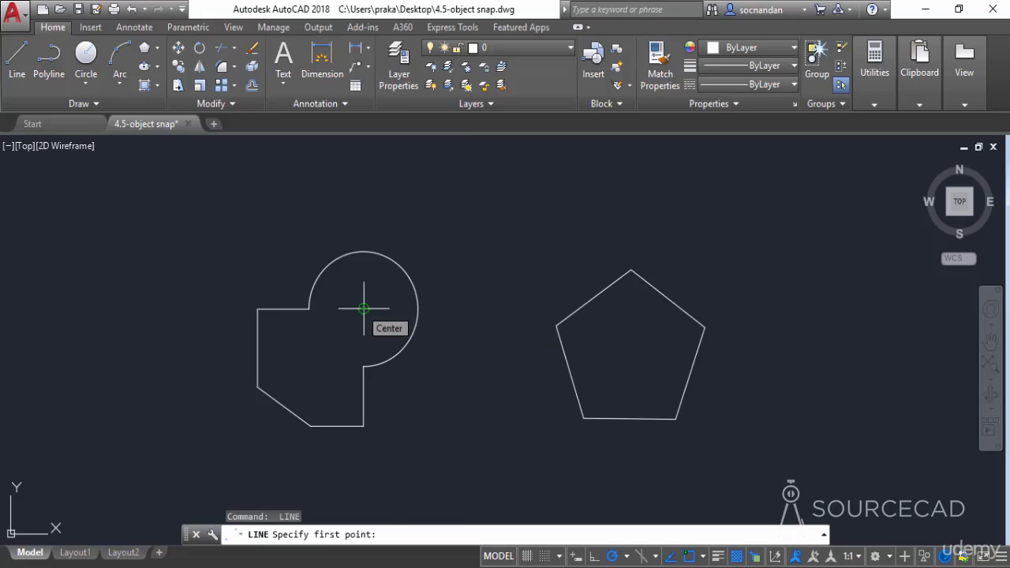
{"action": "mouse_move", "coordinate": [363, 308]}
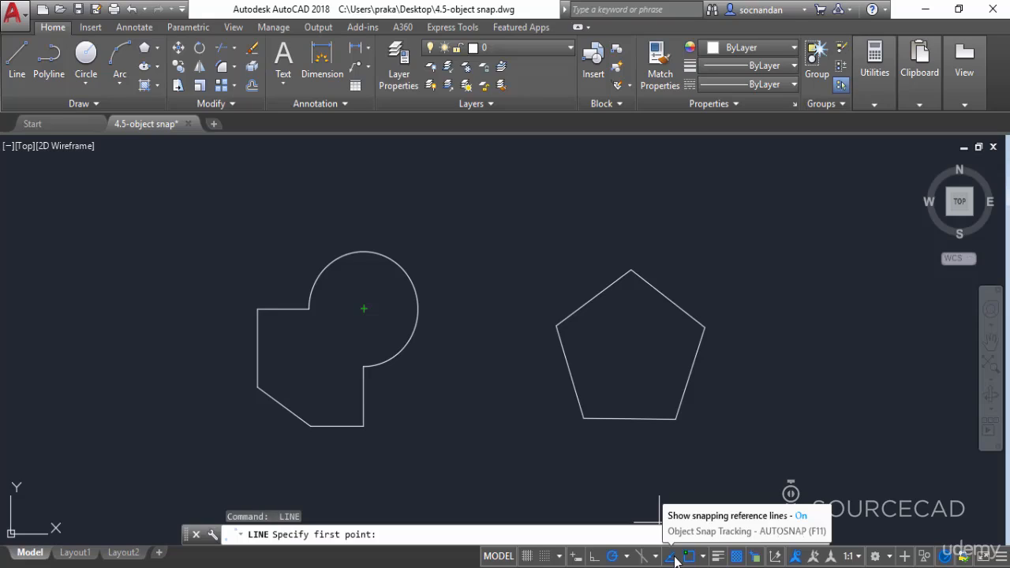
{"action": "key", "text": "F11"}
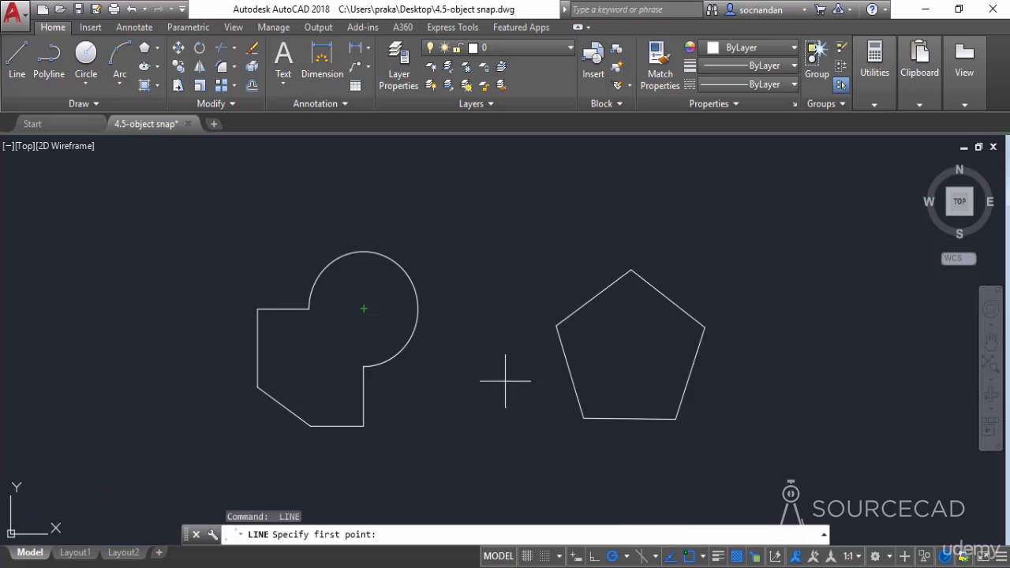
{"action": "key", "text": "Escape"}
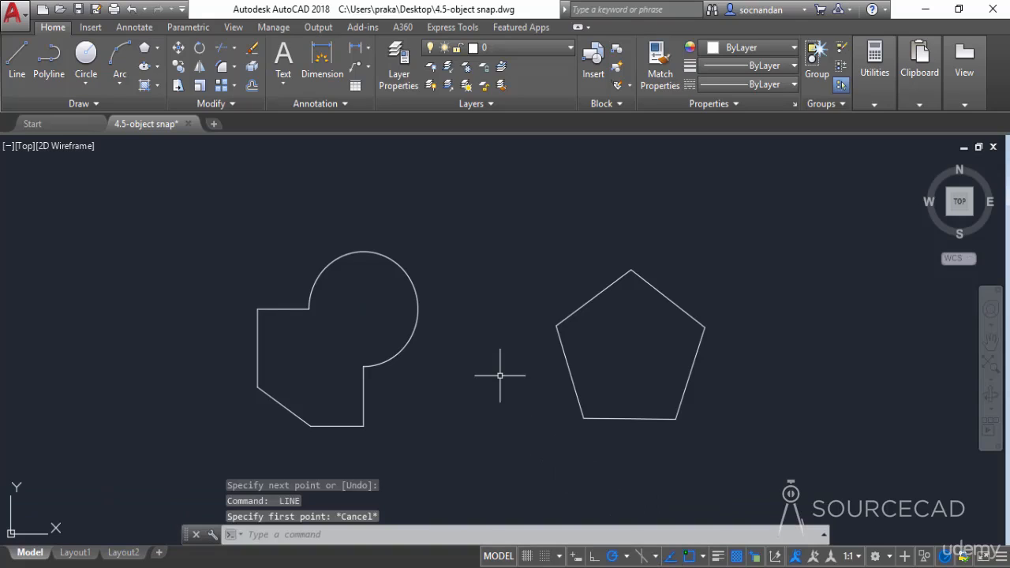